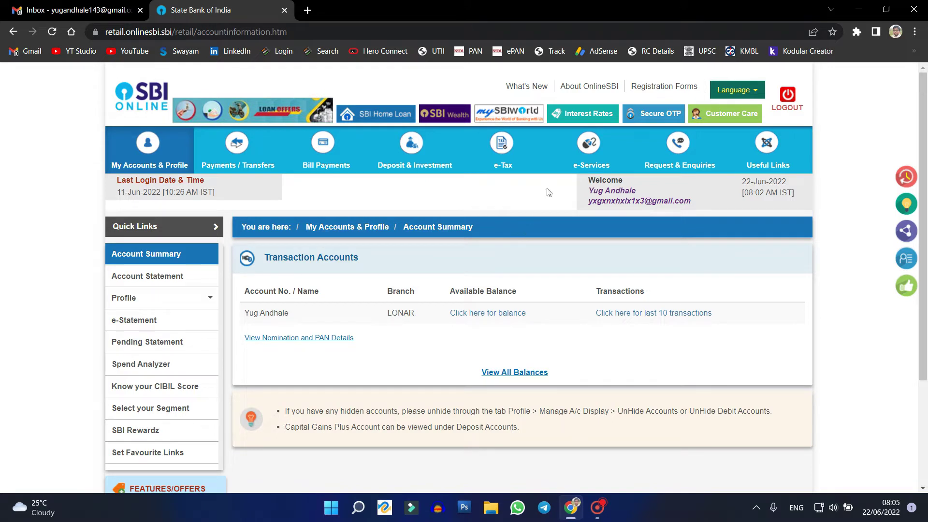
# Show the e-Services dropdown menu from the Account Summary page.
pyautogui.moveTo(585, 152)
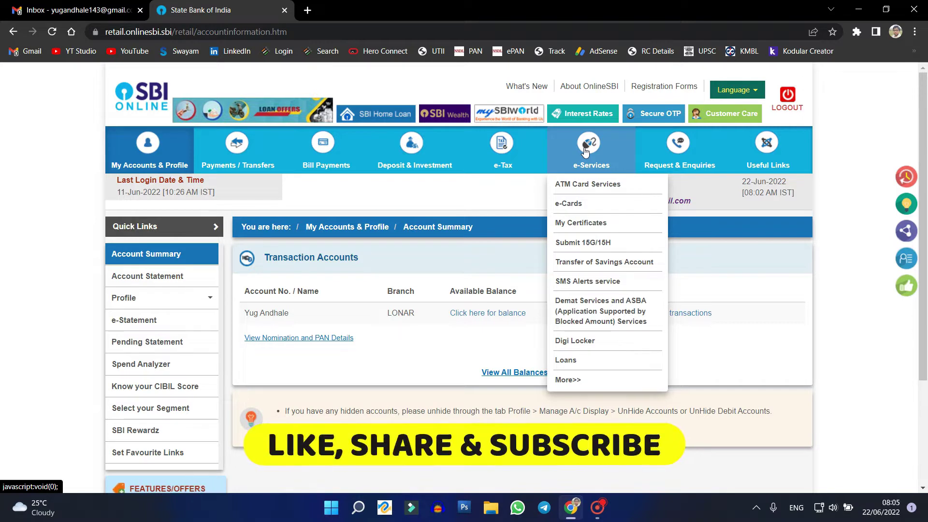
# Go to the ATM Card Services page under e-Services.
pyautogui.click(598, 183)
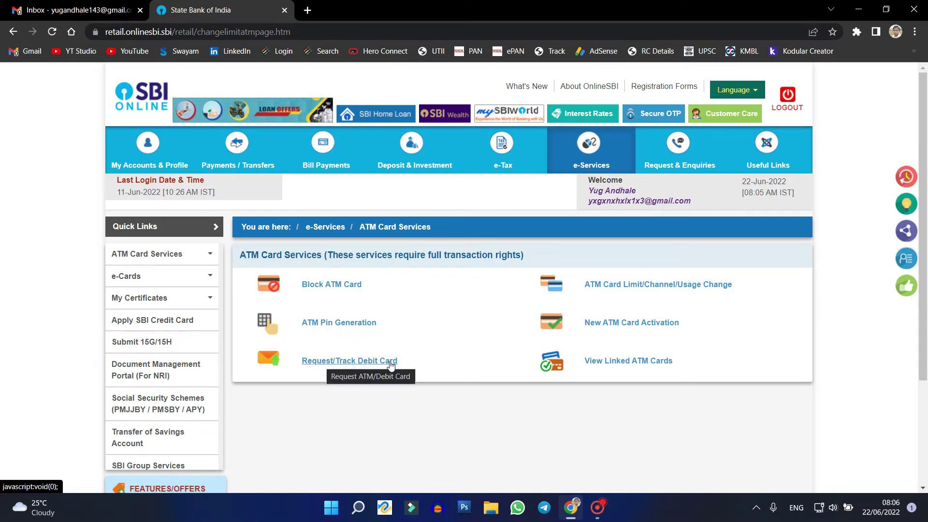
# Open Request/Track Debit Card and select the LONAR savings account as primary account.
pyautogui.click(360, 368)
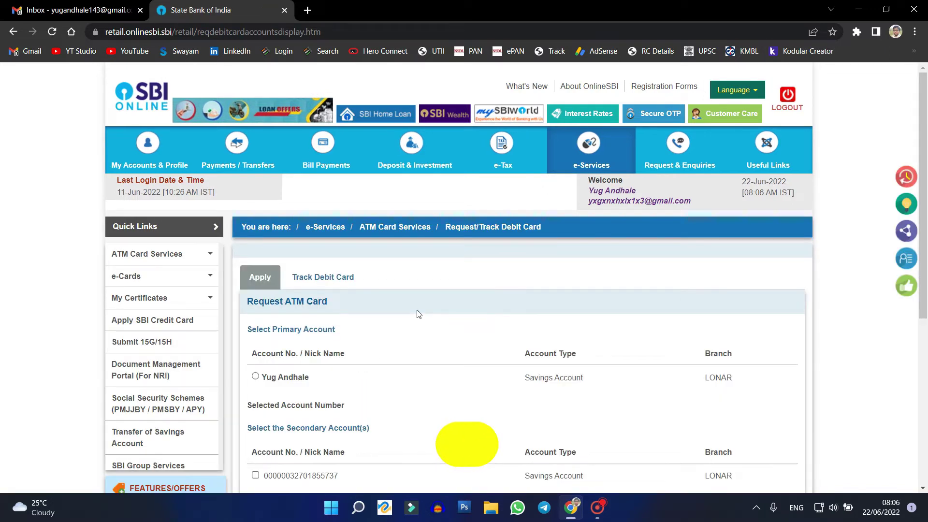
pyautogui.scroll(-1, 418, 315)
pyautogui.scroll(-1, 418, 315)
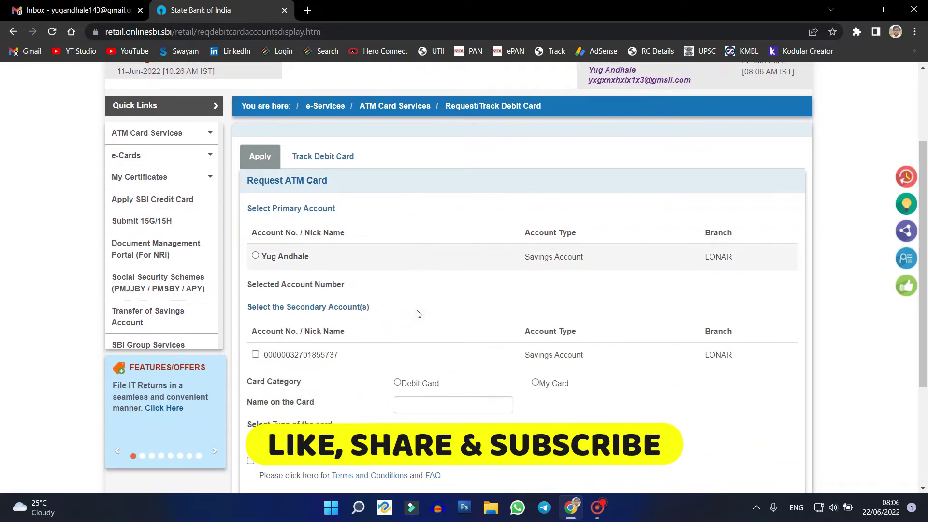
pyautogui.click(255, 256)
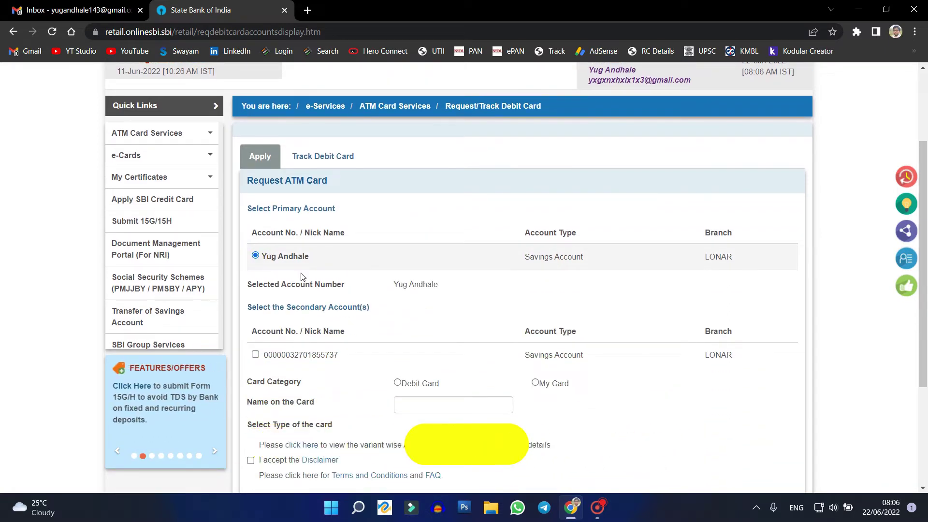
pyautogui.scroll(-1, 466, 290)
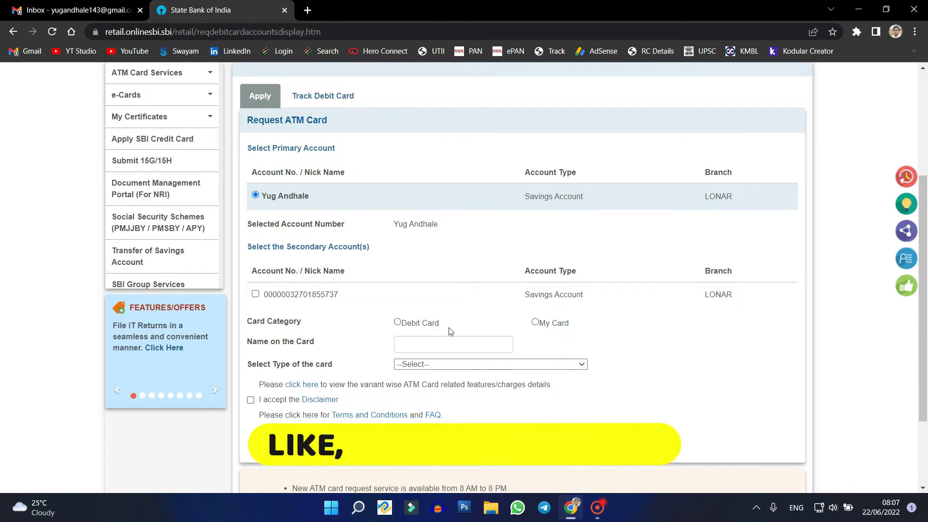
# Choose Debit Card as the card category and enter the cardholder's name on the card.
pyautogui.click(397, 322)
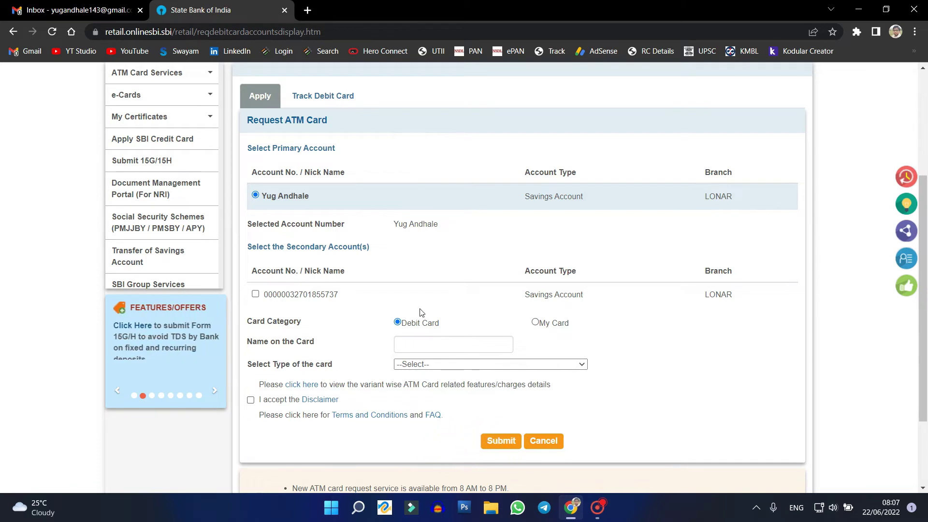
pyautogui.scroll(-1, 410, 314)
pyautogui.click(435, 285)
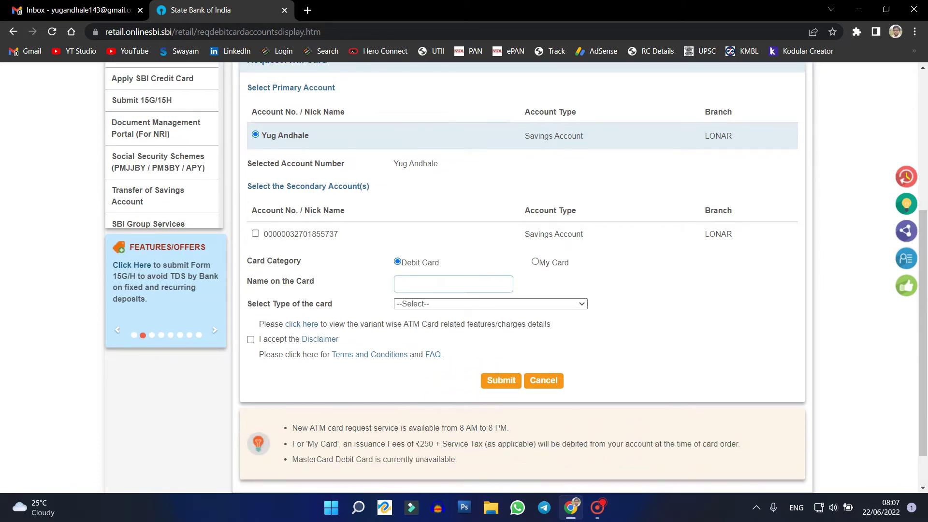
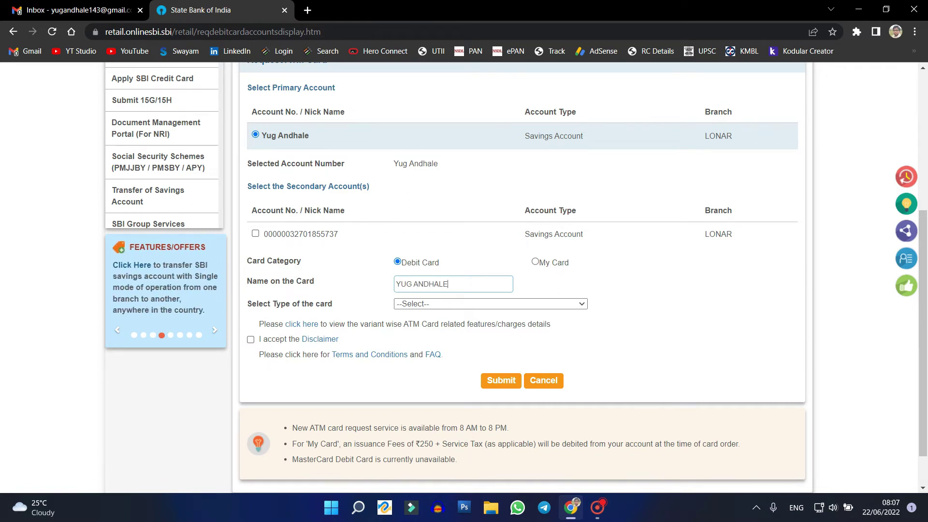
pyautogui.click(436, 298)
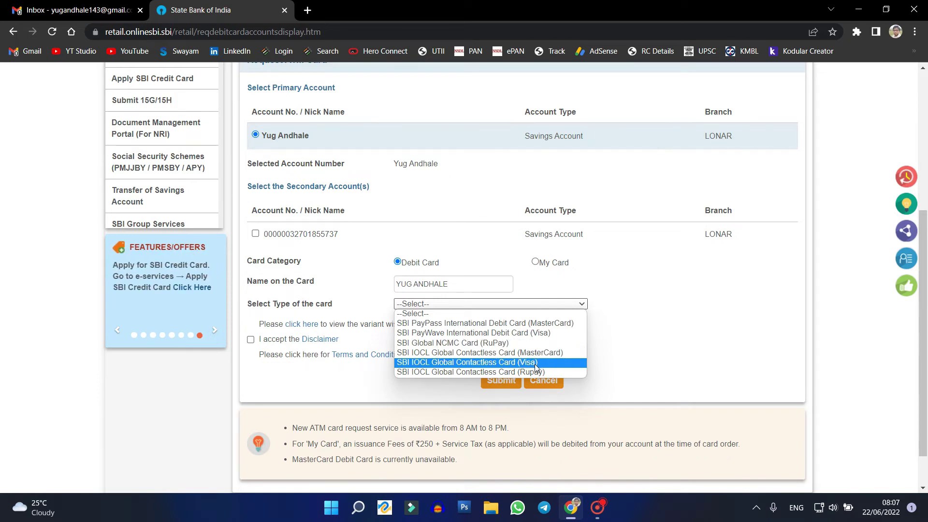
# Request an SBI IOCL Global Contactless Card (Visa), accepting the disclaimer, and submit.
pyautogui.click(535, 363)
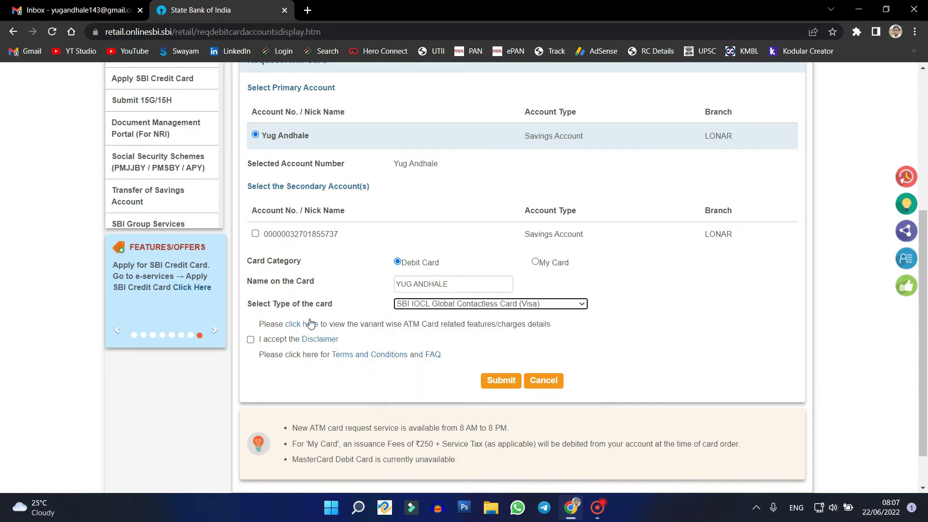
pyautogui.click(251, 339)
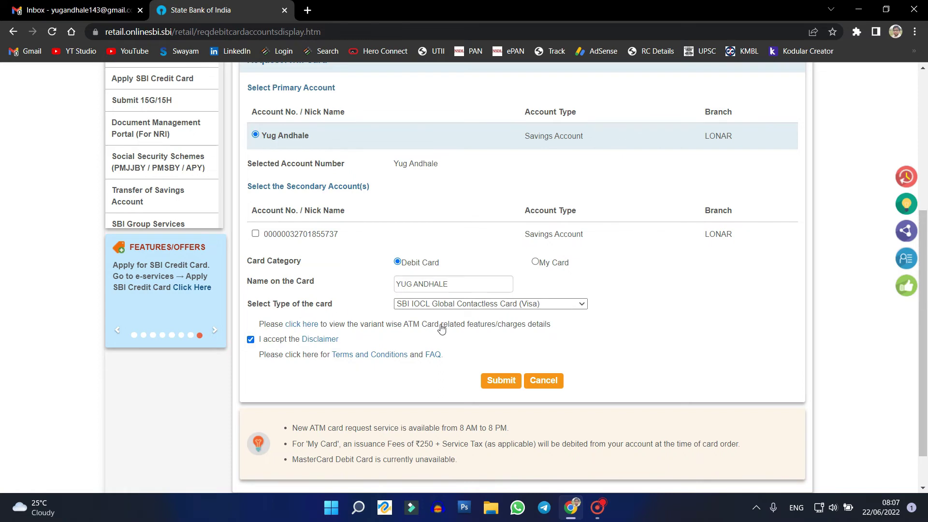
pyautogui.click(503, 381)
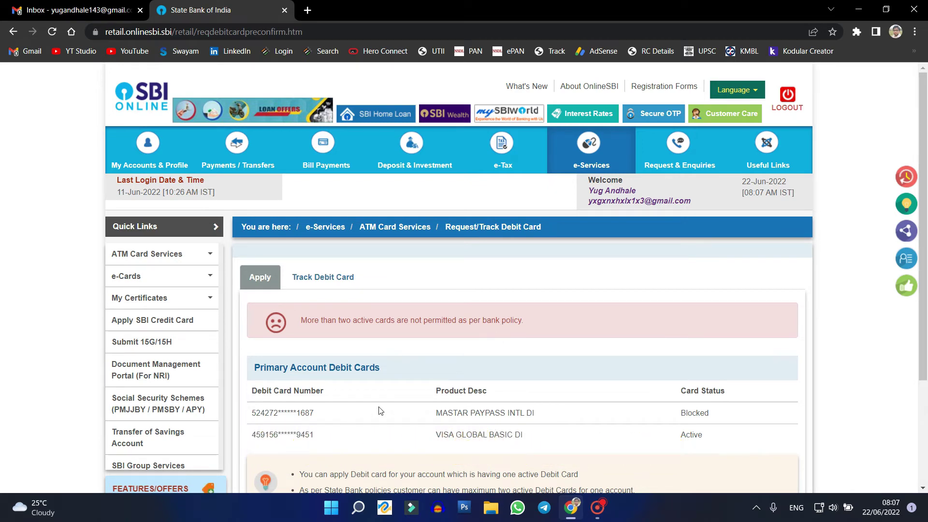
# Review the listed debit cards, highlighting the MASTAR PAYPASS card description.
pyautogui.moveTo(474, 413); pyautogui.dragTo(510, 414)
pyautogui.click(512, 415)
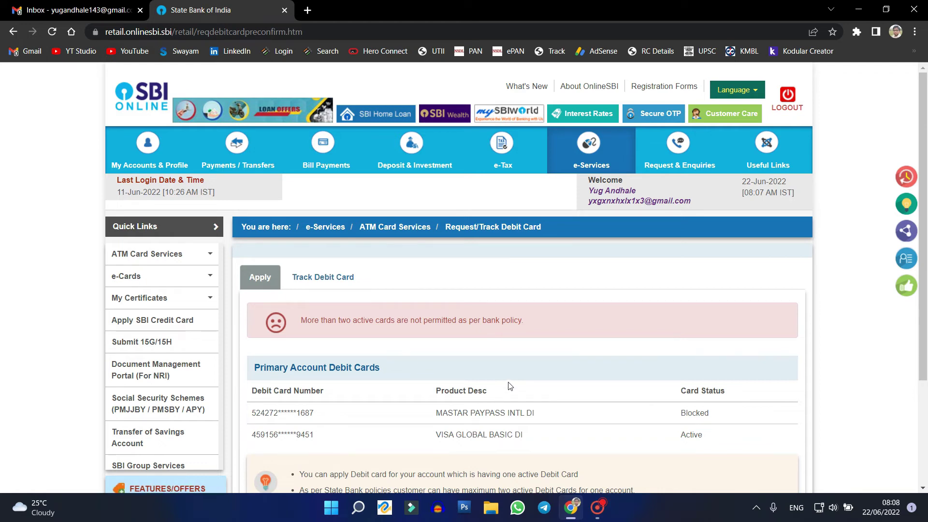
pyautogui.scroll(-3, 509, 385)
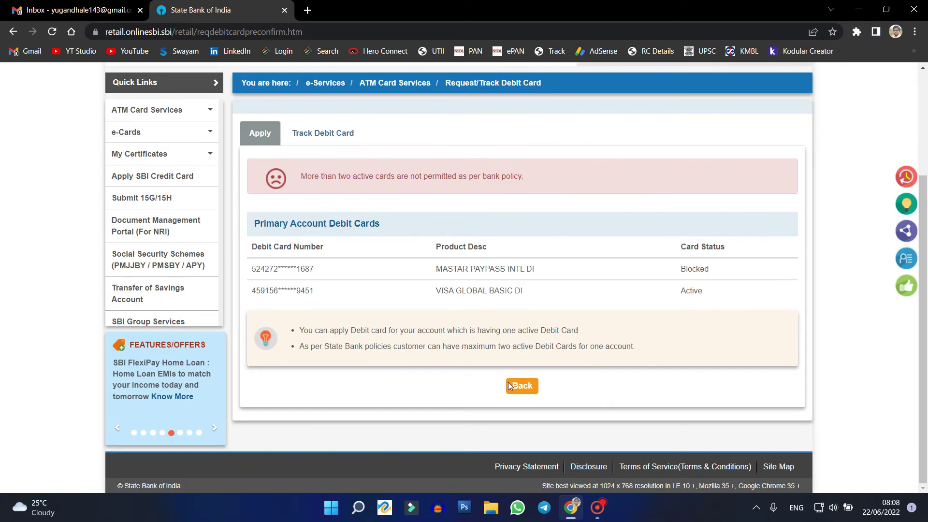
pyautogui.moveTo(457, 269); pyautogui.dragTo(499, 267)
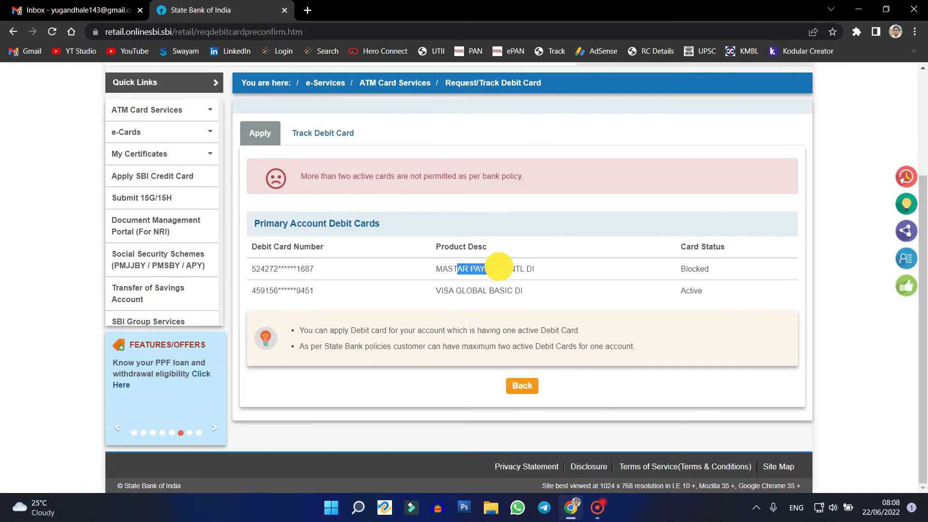
pyautogui.click(499, 266)
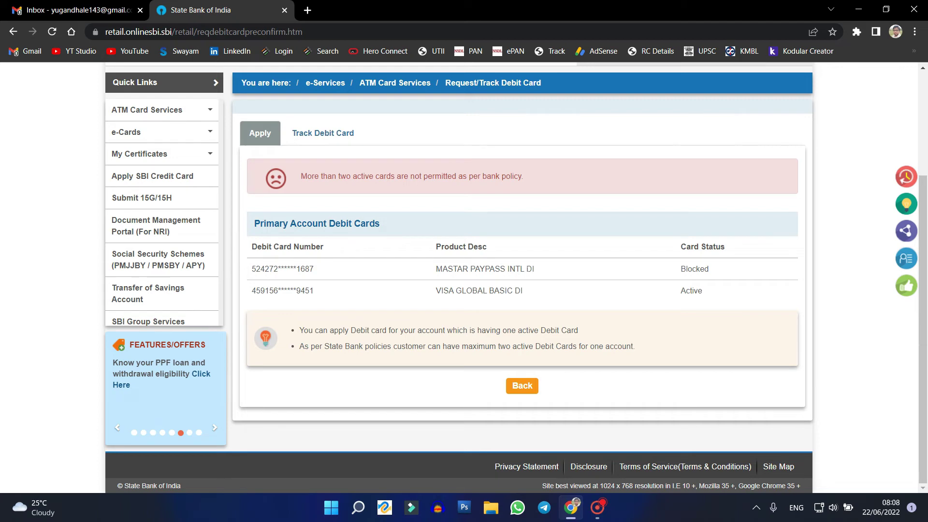
pyautogui.moveTo(442, 269); pyautogui.dragTo(505, 269)
pyautogui.click(504, 269)
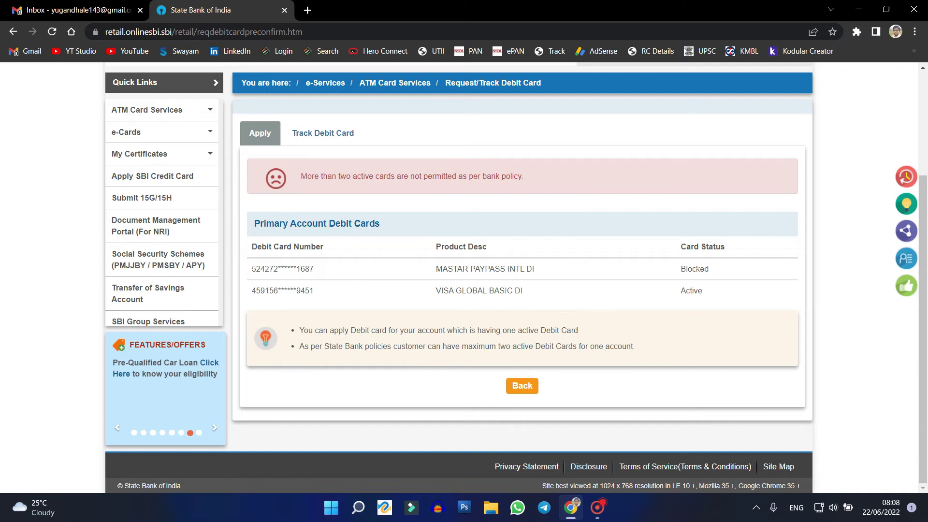
pyautogui.moveTo(462, 269); pyautogui.dragTo(491, 268)
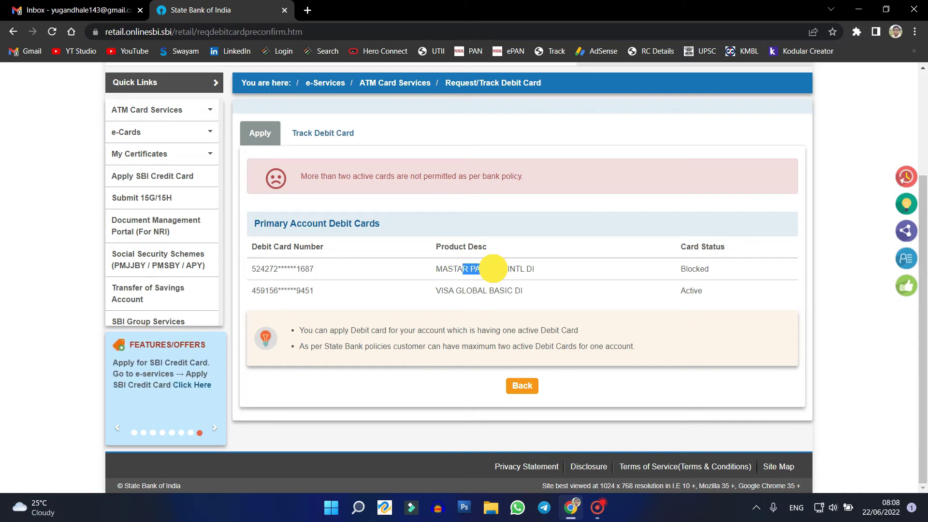
pyautogui.click(492, 269)
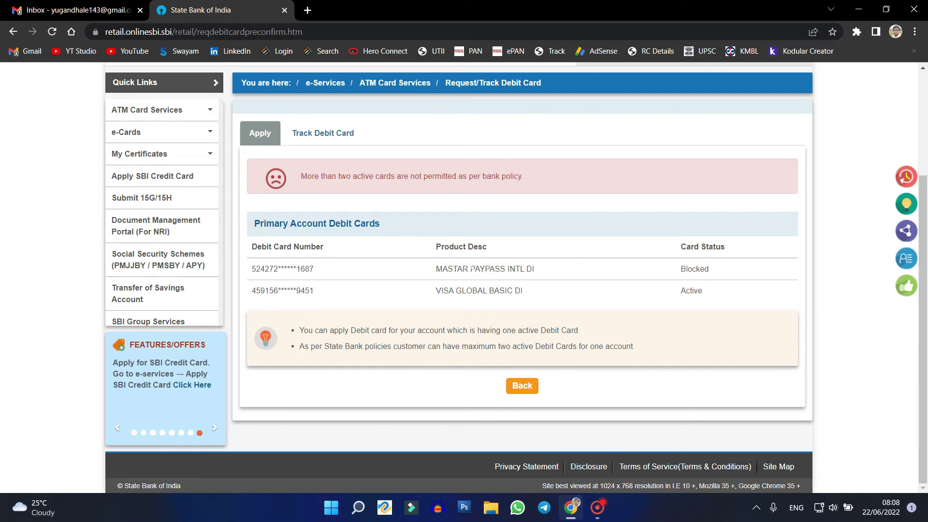
pyautogui.moveTo(471, 268); pyautogui.dragTo(492, 269)
pyautogui.click(492, 269)
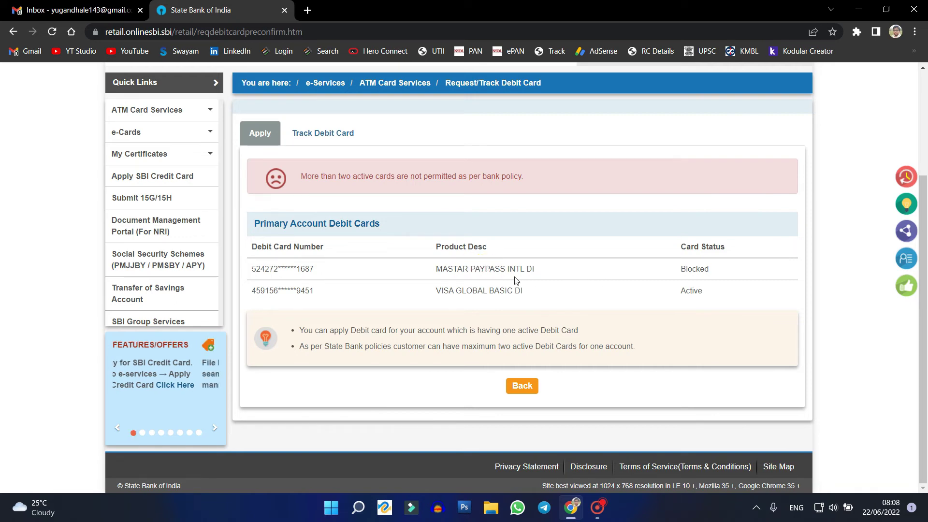
# Highlight the two-active-card limit message and return to the top of the page.
pyautogui.scroll(1, 405, 242)
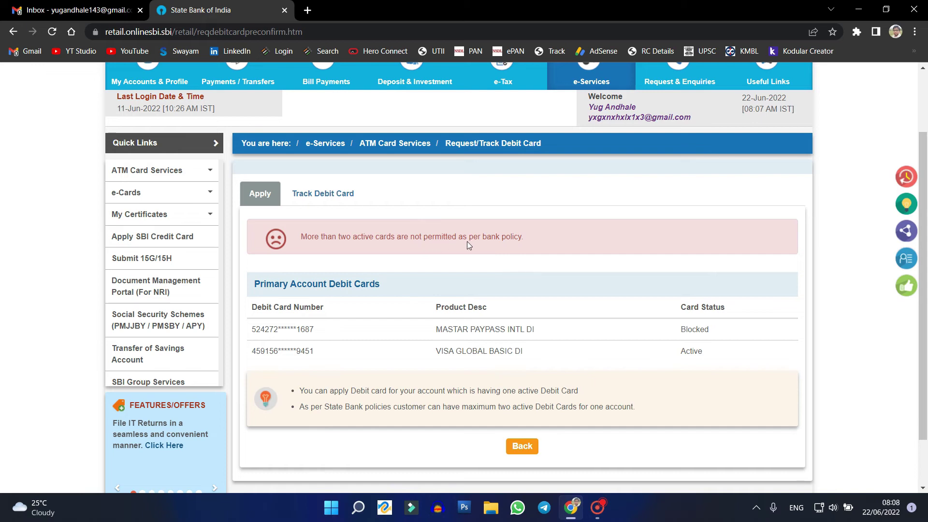
pyautogui.moveTo(321, 236); pyautogui.dragTo(367, 237)
pyautogui.click(410, 312)
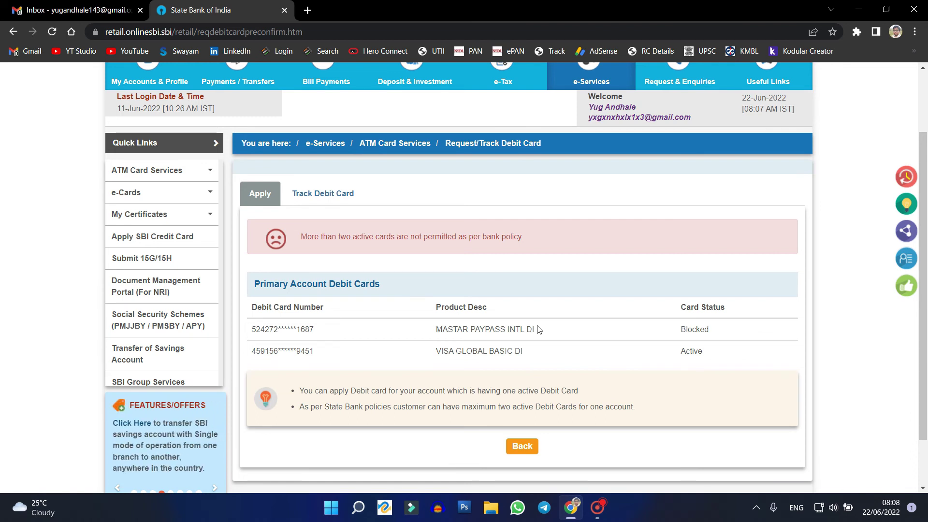
pyautogui.scroll(2, 538, 329)
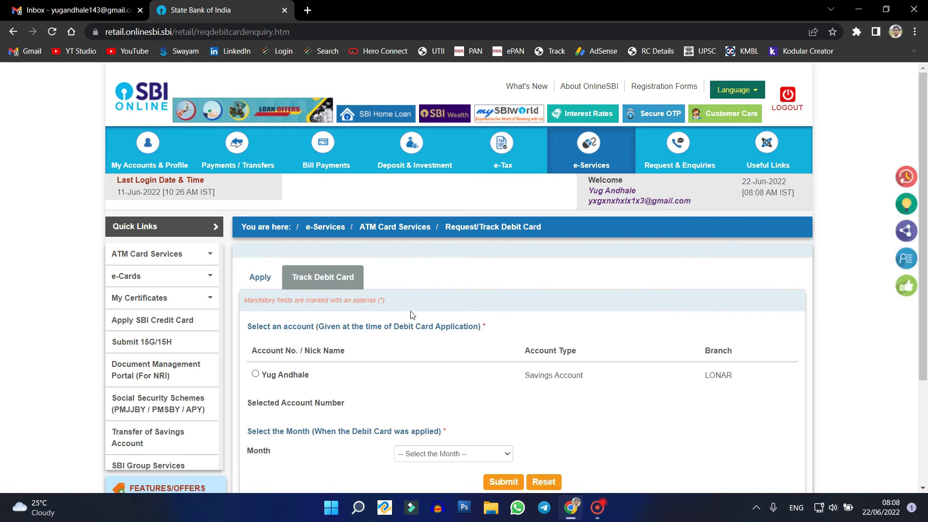
# On the Track Debit Card form, check the application month list twice without choosing a month.
pyautogui.scroll(-3, 424, 314)
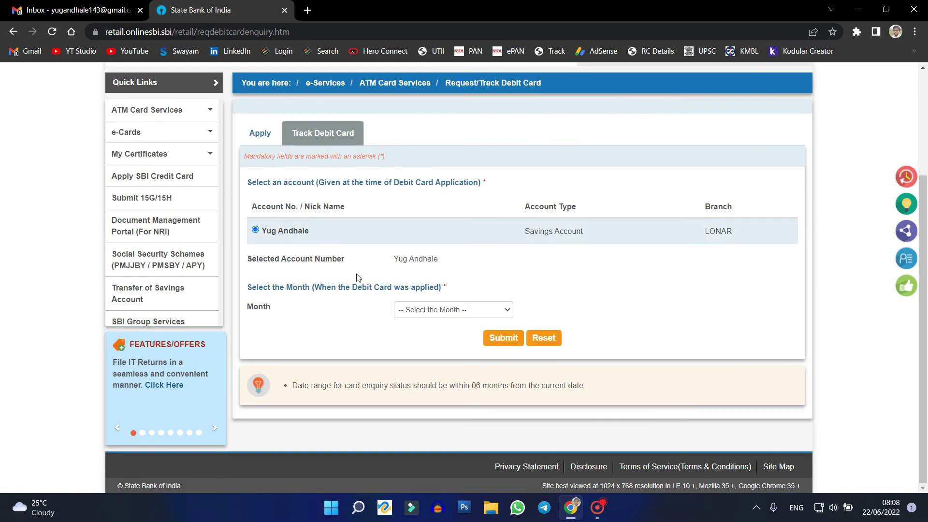
pyautogui.click(437, 312)
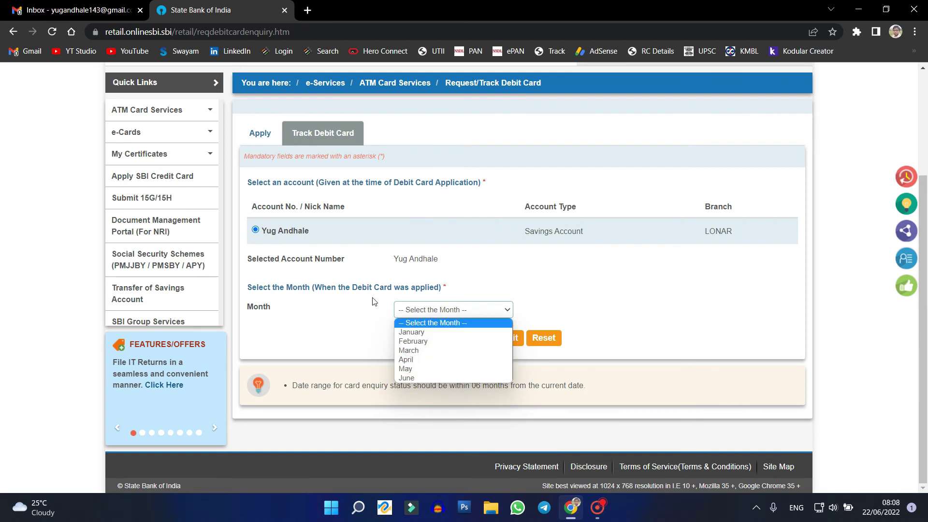
pyautogui.click(335, 305)
pyautogui.click(433, 314)
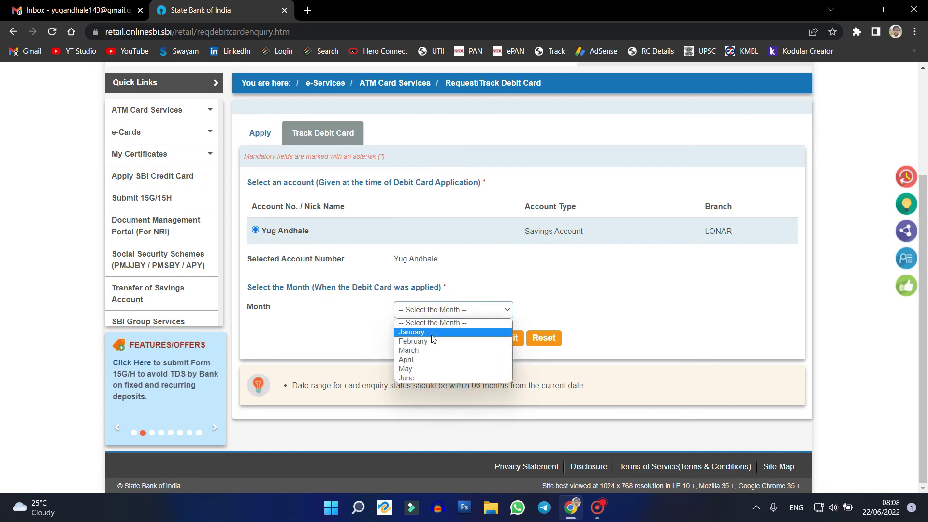
pyautogui.click(332, 334)
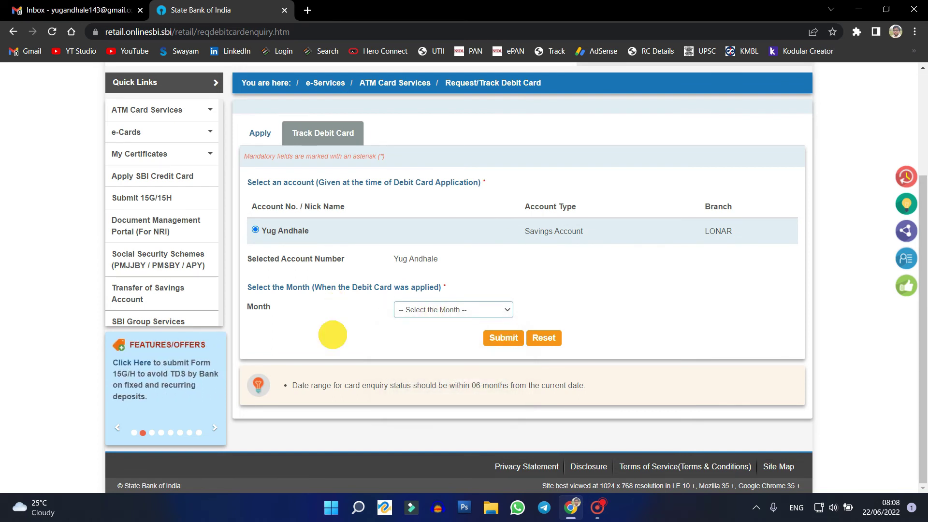
pyautogui.scroll(3, 422, 300)
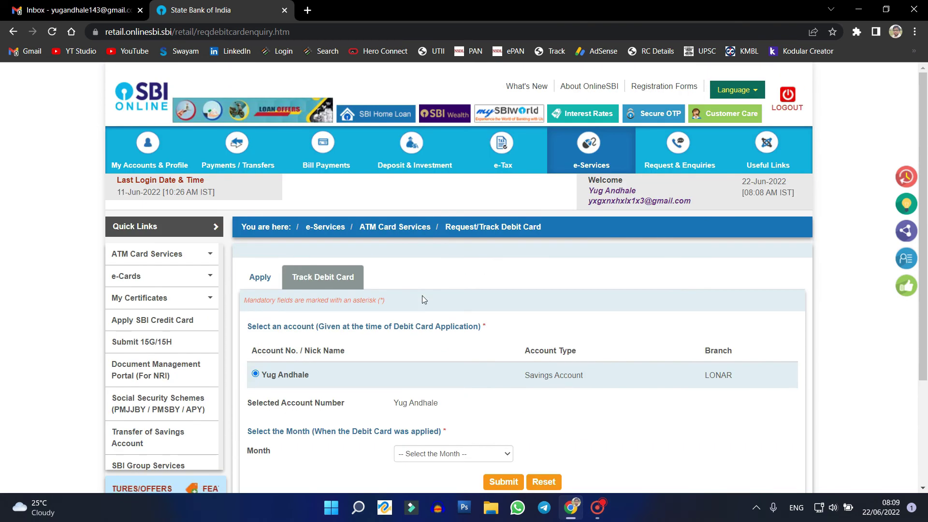